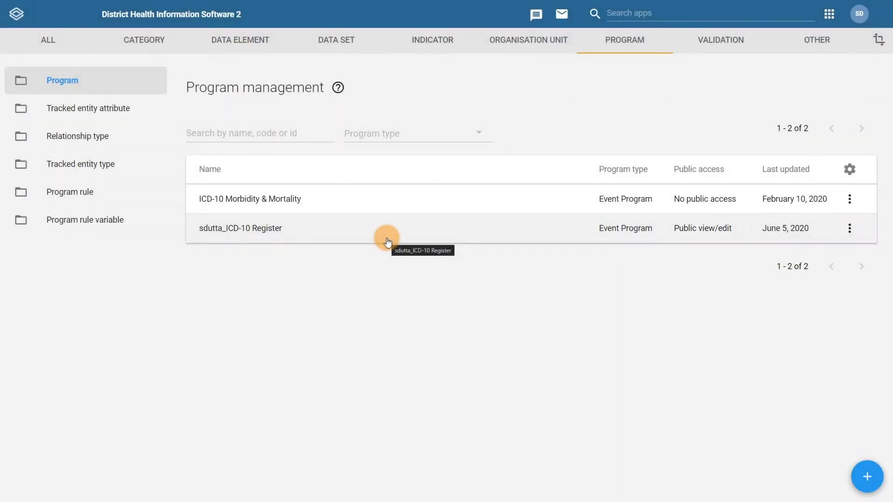
- Open the Sharing settings dialog from the sdutta_ICD-10 Register program's Access step
left_click(387, 237)
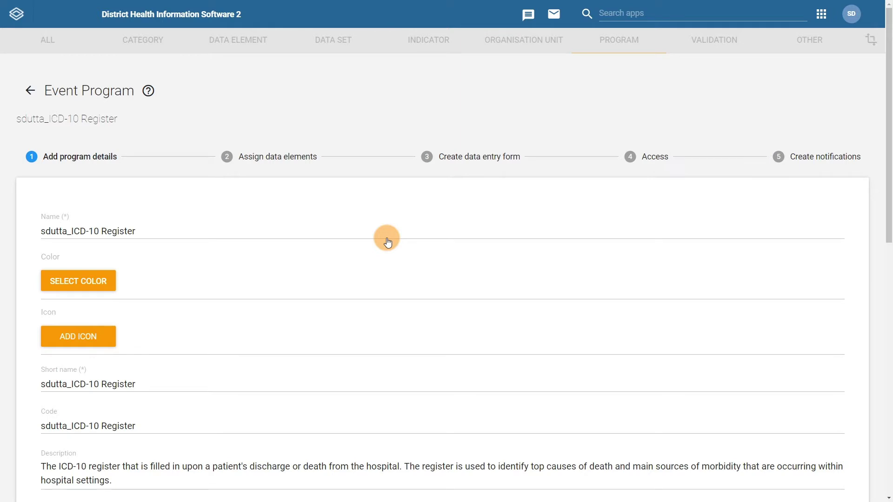
left_click(653, 158)
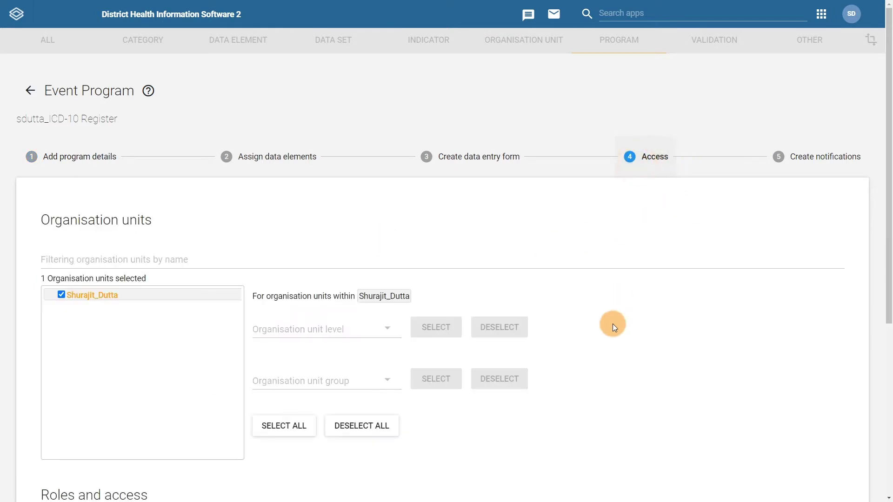
scroll(613, 324, "down", 4)
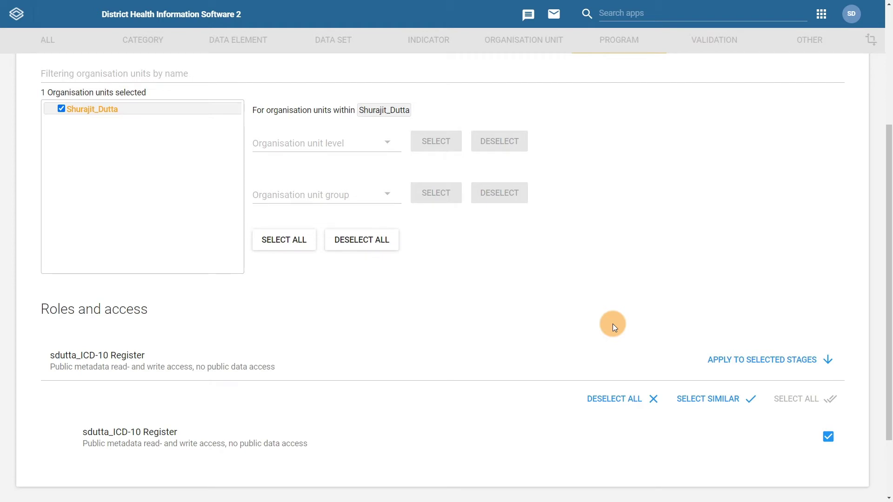
left_click(531, 368)
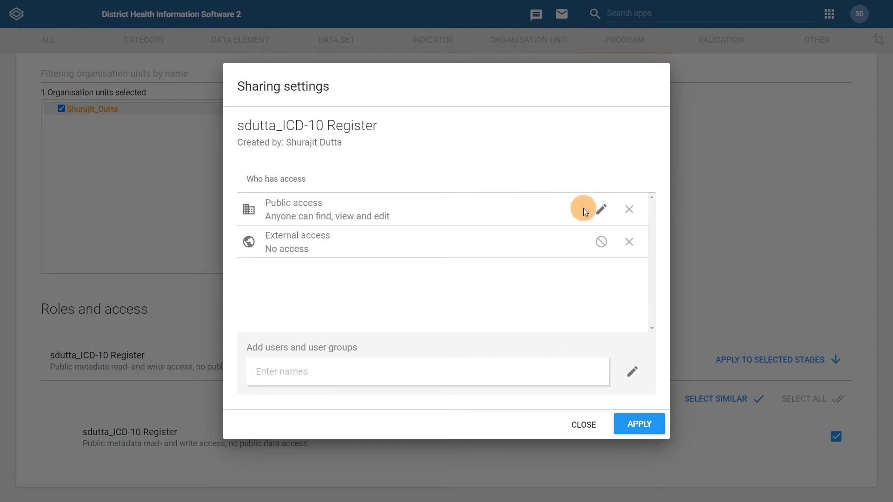
- Set the program's public access to Metadata: No access and begin adding a user
left_click(603, 211)
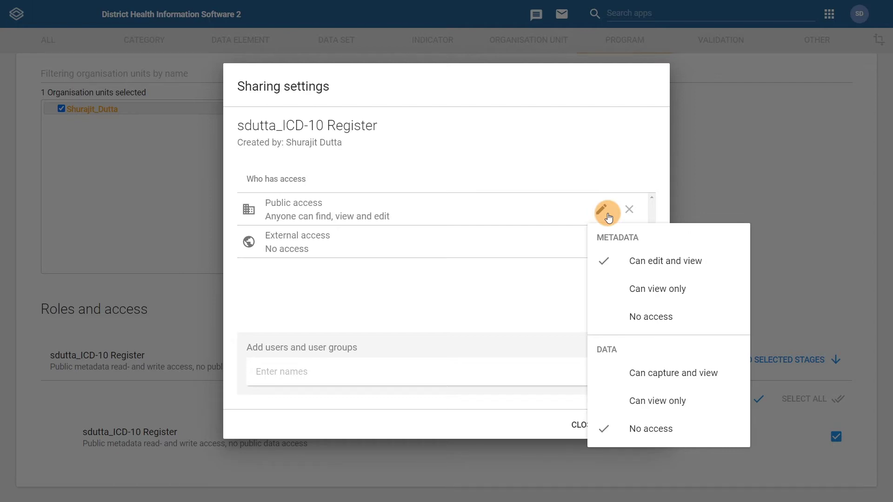
left_click(638, 317)
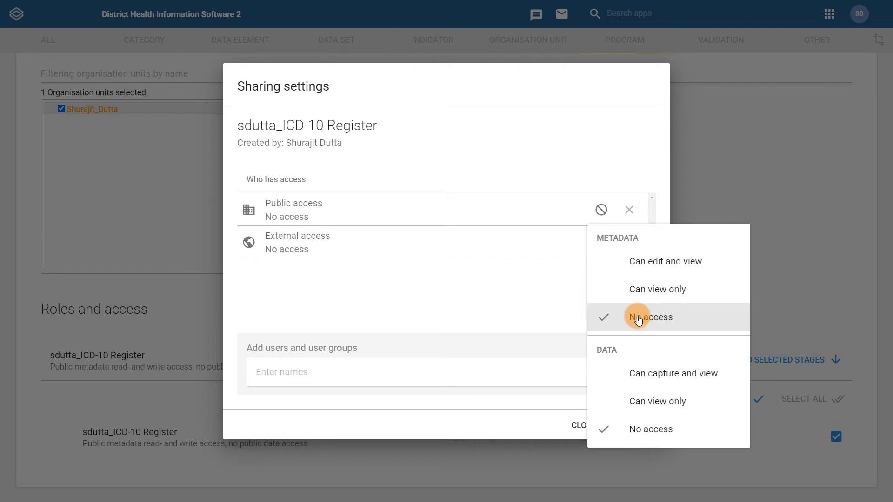
left_click(520, 289)
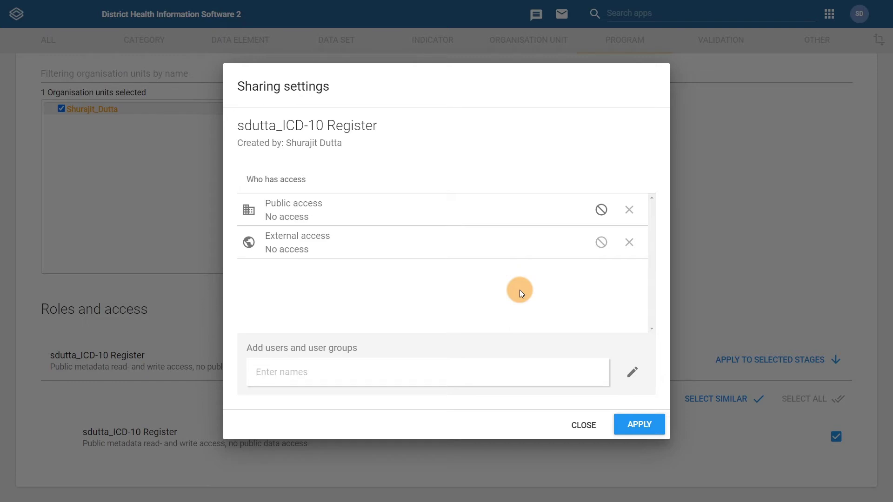
left_click(439, 368)
- Search for the user by name and add them to the sharing list
type("snf")
key("BackSpace")
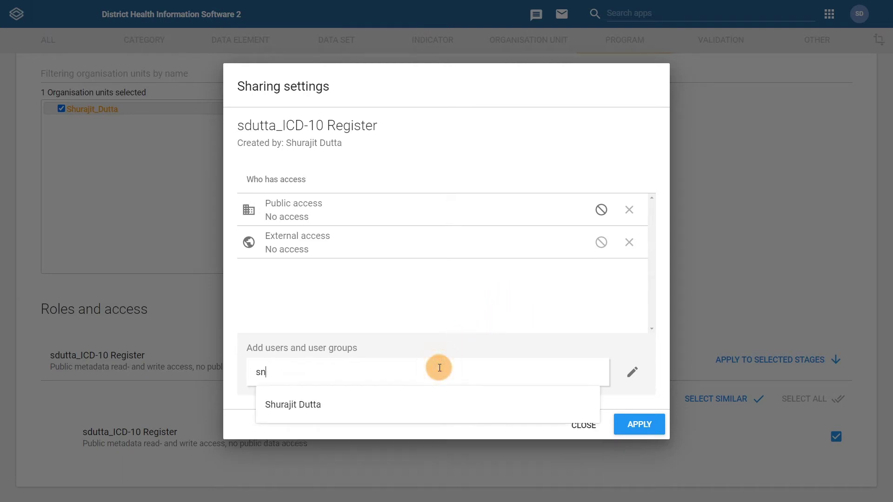
type("d")
left_click(388, 402)
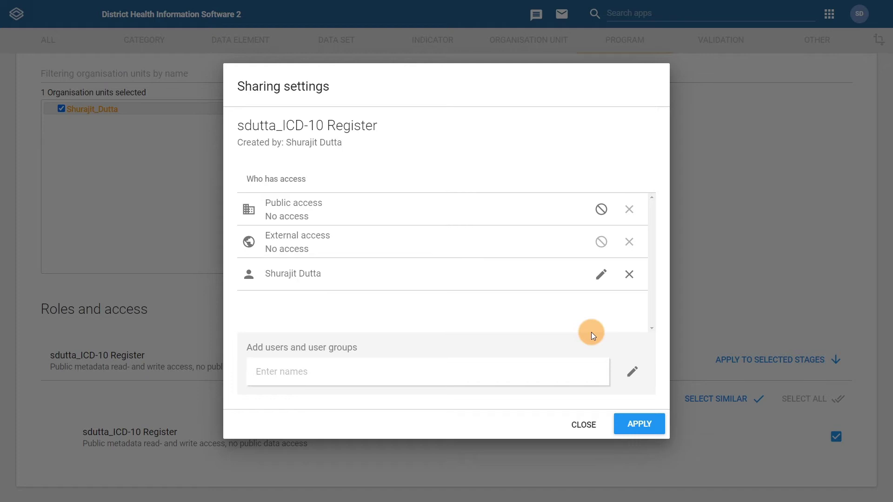
- Give the added user Data: Can capture and view, then apply the sharing settings
left_click(601, 274)
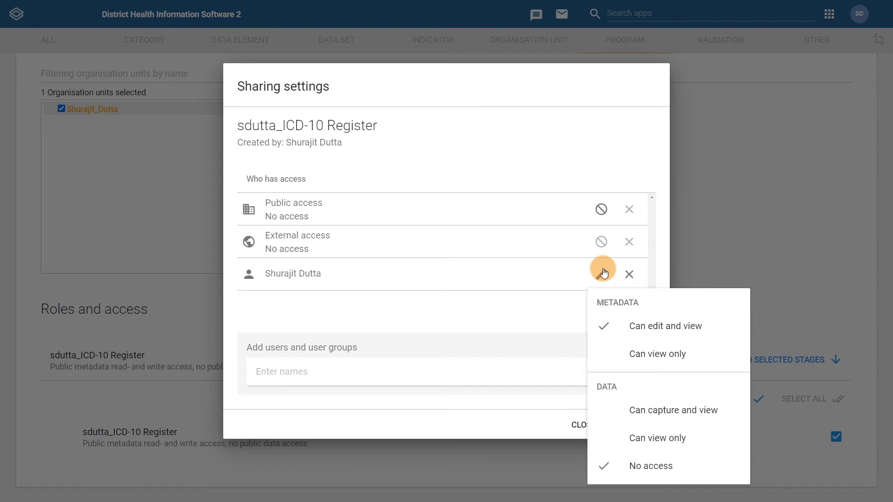
left_click(659, 409)
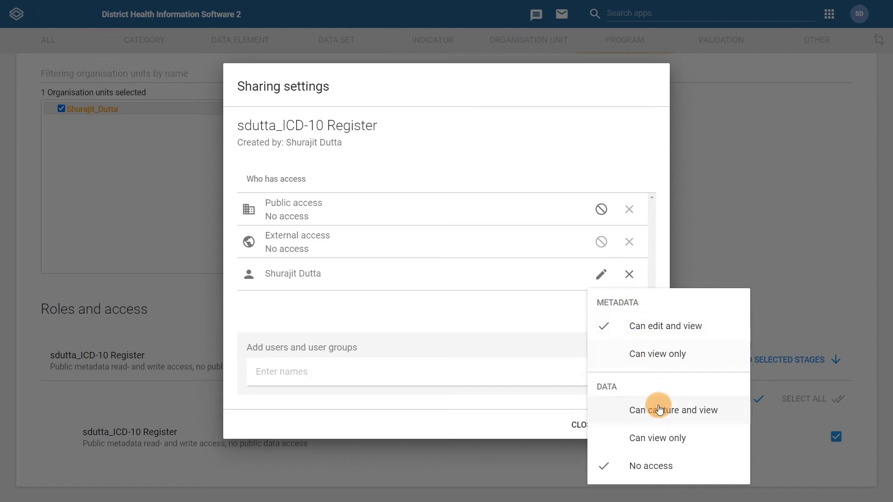
left_click(523, 317)
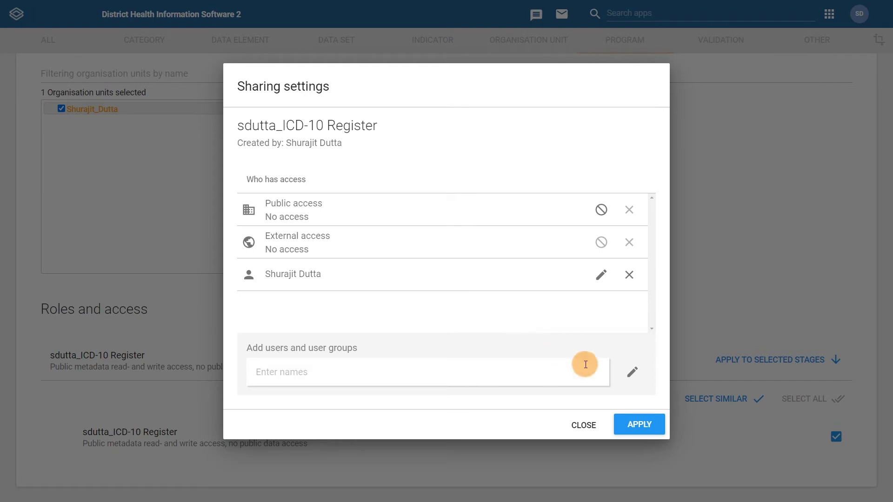
left_click(641, 425)
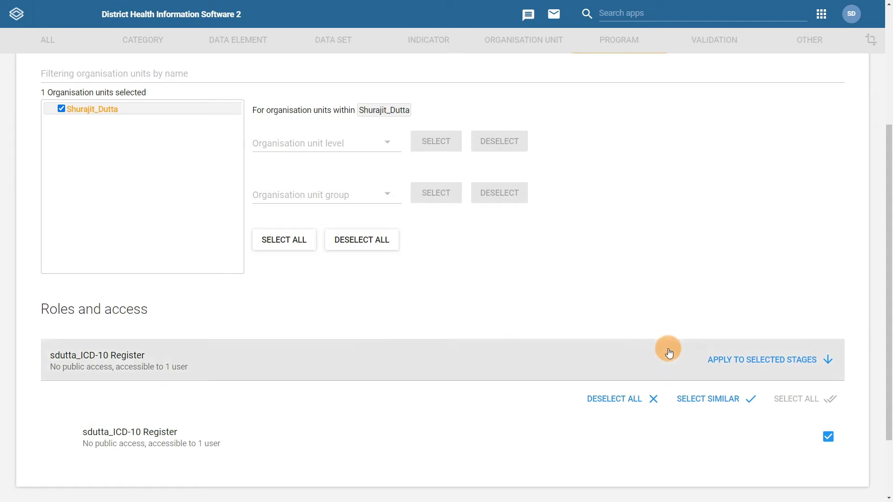
- Save the sdutta_ICD-10 Register program with its no-public-access sharing, then bring up the apps list
scroll(672, 294, "up", 3)
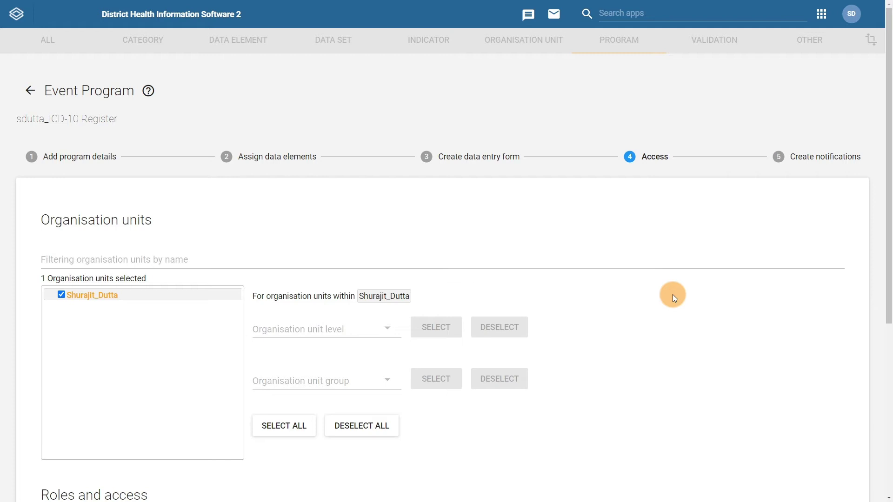
scroll(673, 298, "down", 5)
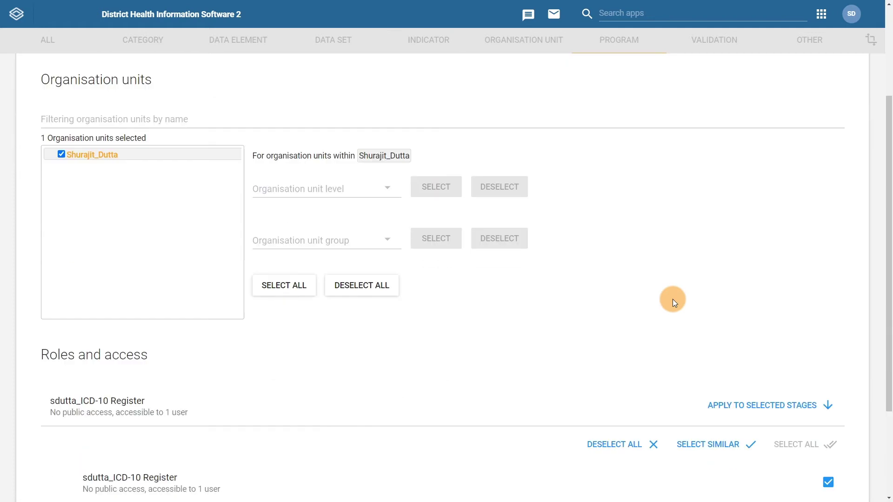
left_click(426, 443)
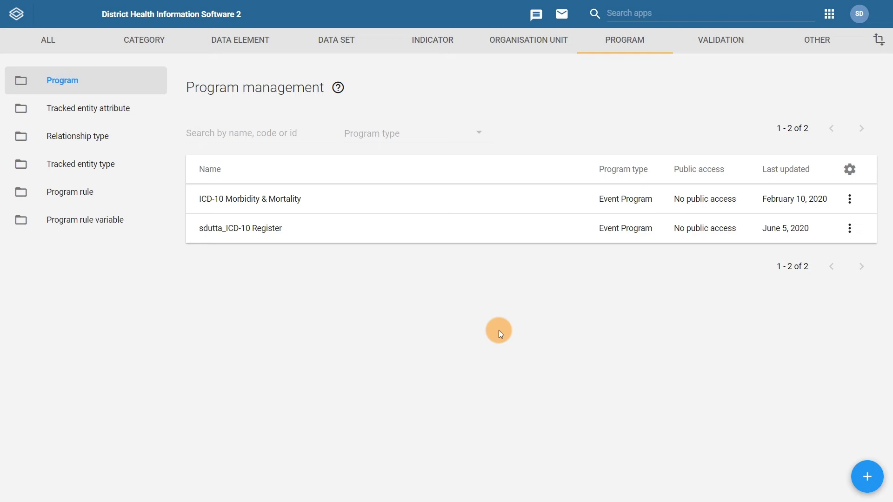
left_click(629, 12)
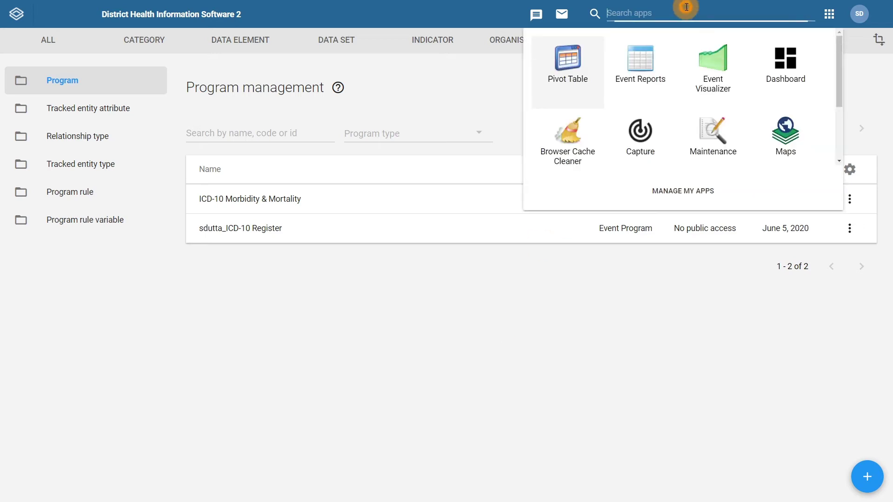
- In Capture, select the organisation unit and ICD-10 Register program, then start a new event
left_click(631, 124)
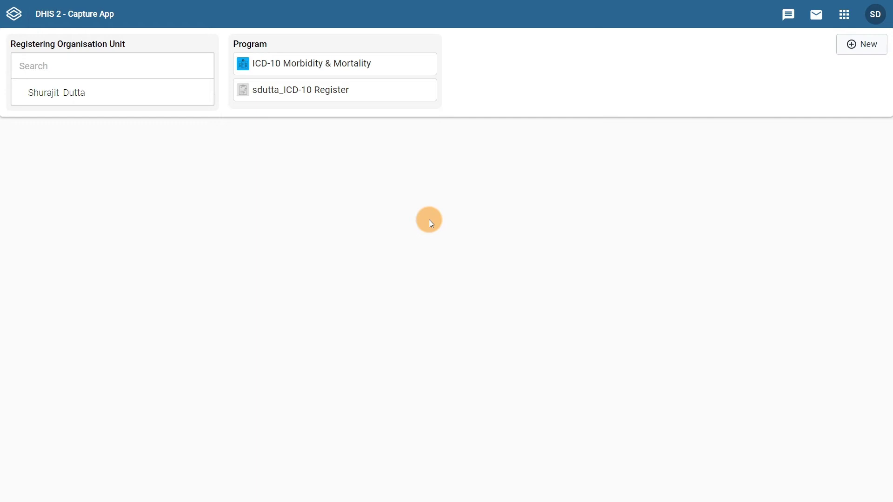
left_click(77, 93)
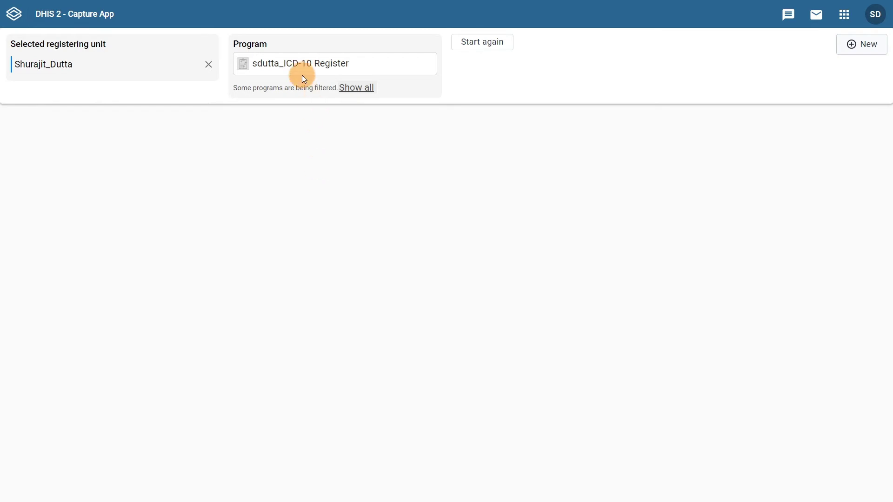
left_click(295, 58)
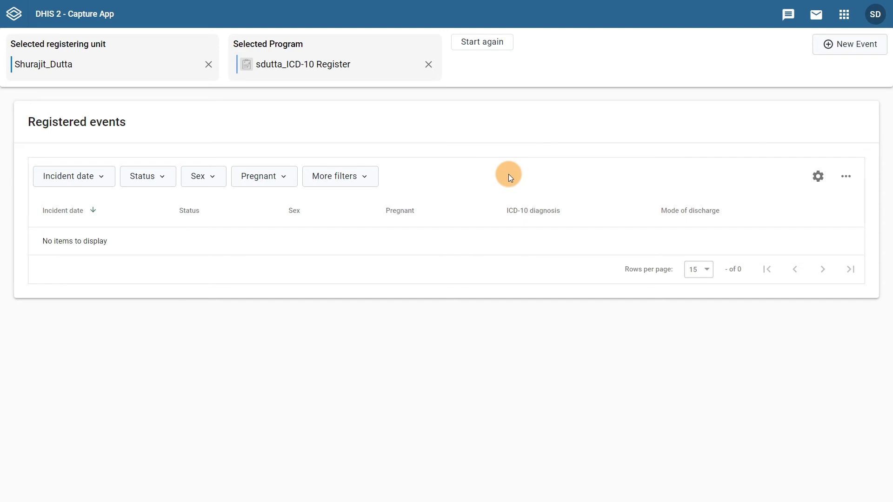
left_click(847, 47)
- Set incident date 2020-06-01, sex Female, and mark the patient not pregnant
scroll(563, 239, "down", 2)
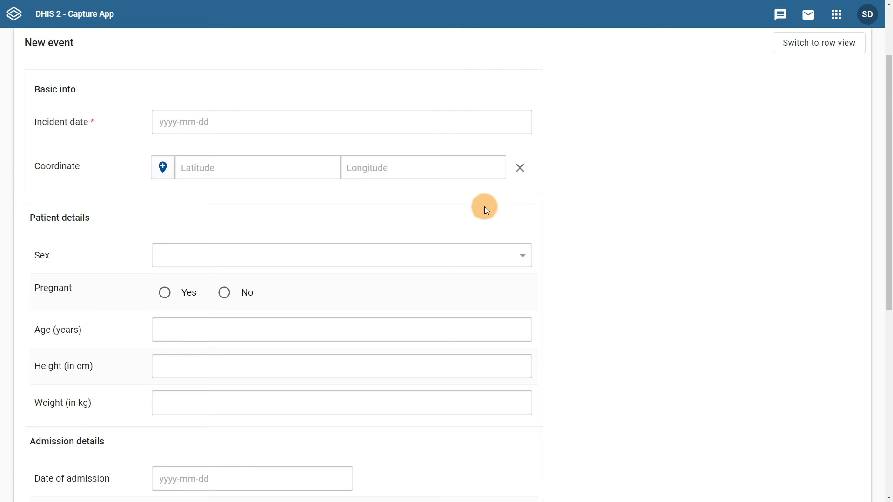
left_click(284, 123)
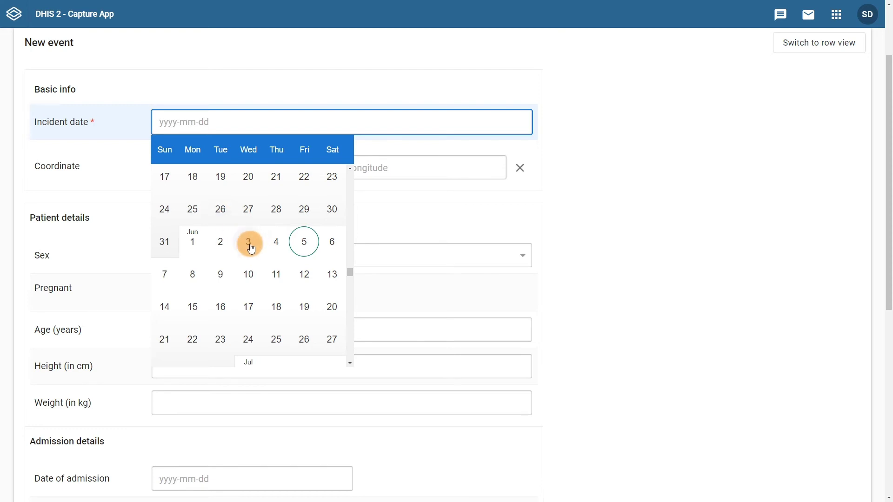
left_click(196, 246)
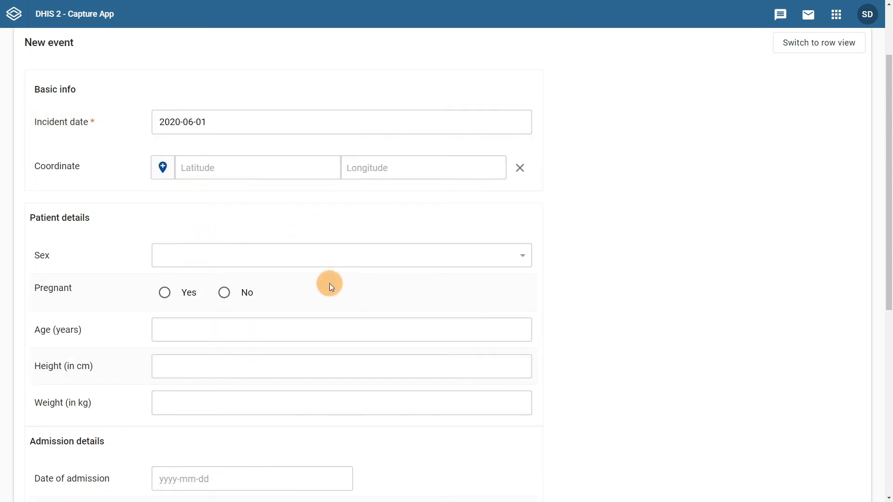
left_click(309, 246)
left_click(277, 292)
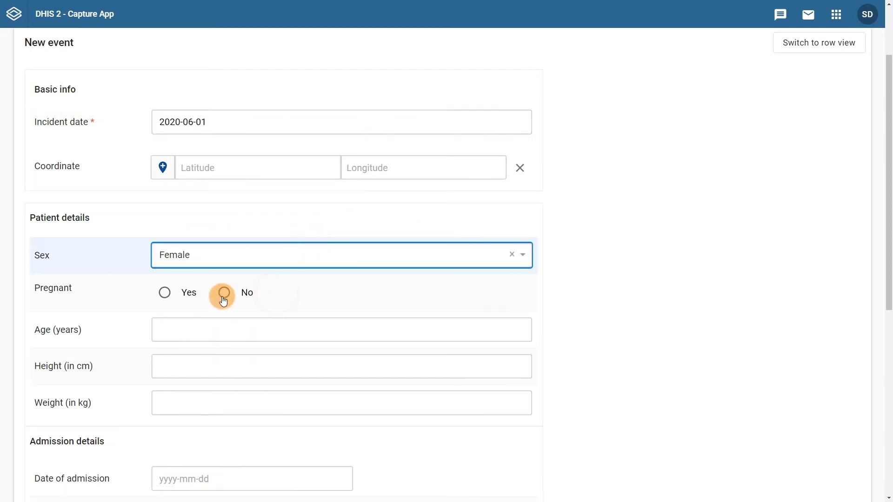
left_click(224, 293)
- Enter age 32, height 170 and weight 68
left_click(241, 332)
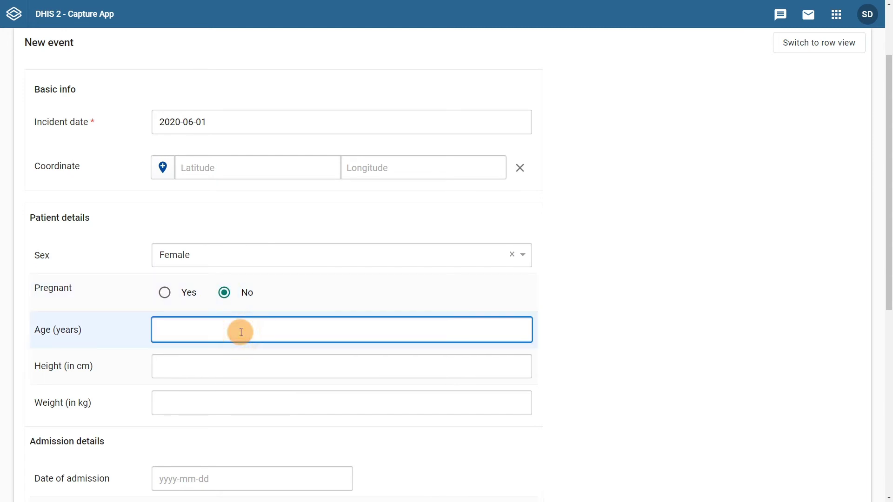
type("32")
key("Tab")
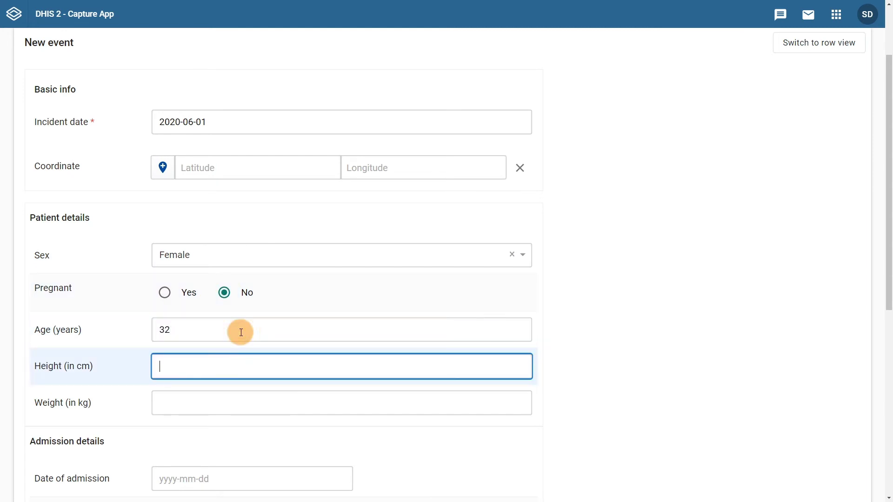
type("170")
key("Tab")
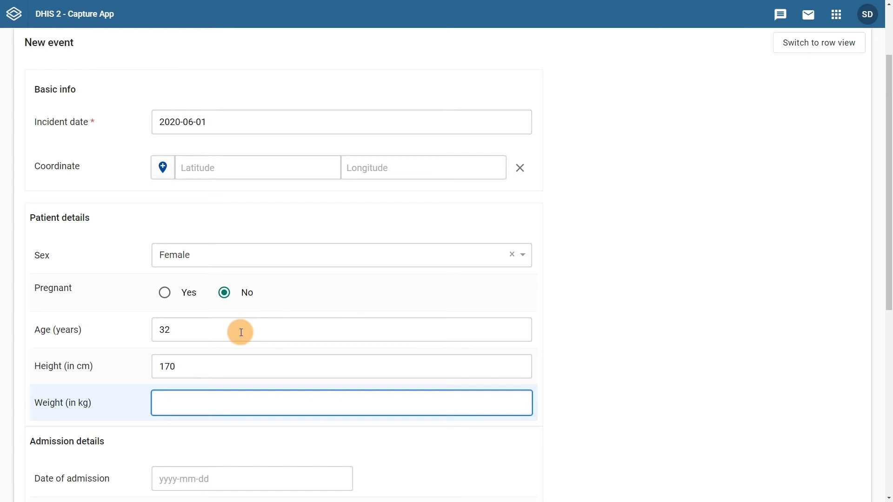
type("68")
- Set admission date 2020-05-31, discharge date 2020-06-03, and mode of discharge Transferred
scroll(238, 333, "down", 3)
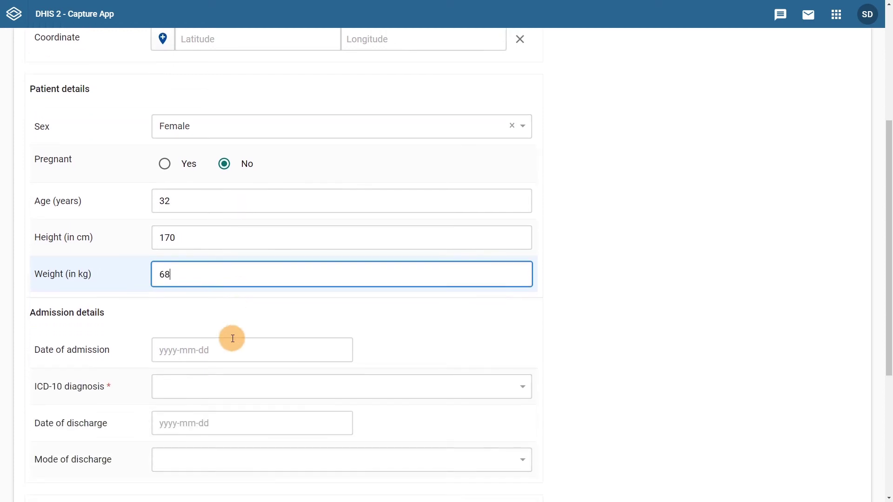
left_click(230, 339)
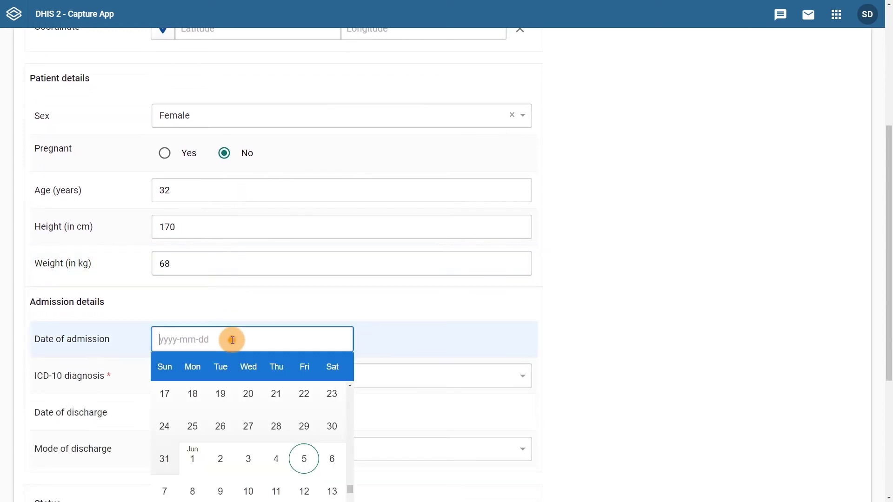
left_click(164, 459)
left_click(214, 413)
scroll(214, 413, "down", 3)
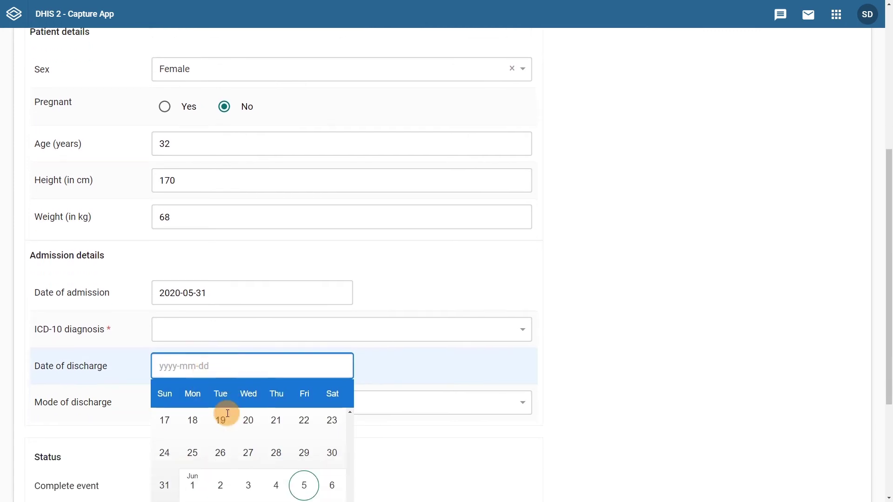
left_click(252, 394)
left_click(245, 312)
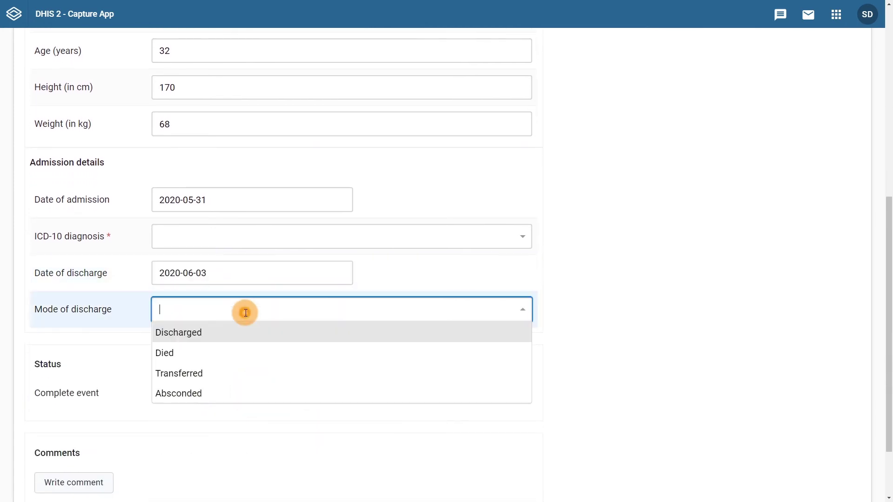
left_click(201, 371)
- Choose ICD-10 diagnosis B432 Subcutaneous phaeomycotic abscess and cyst
left_click(213, 236)
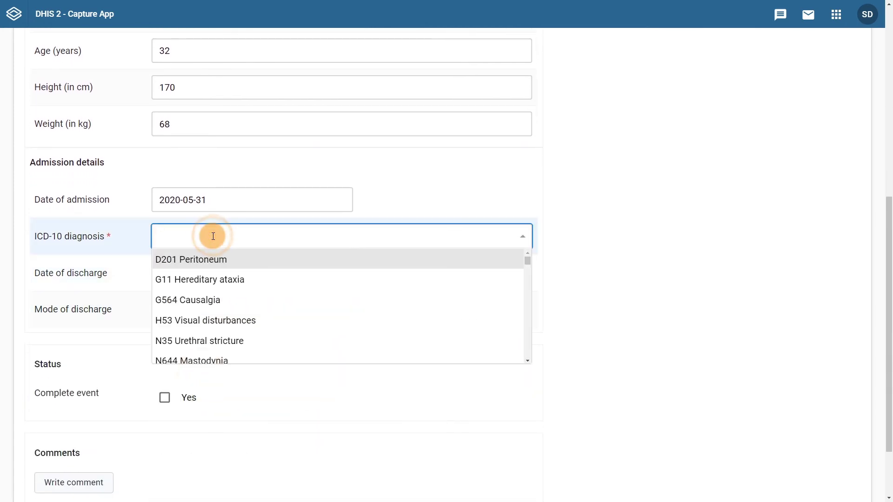
type("B432")
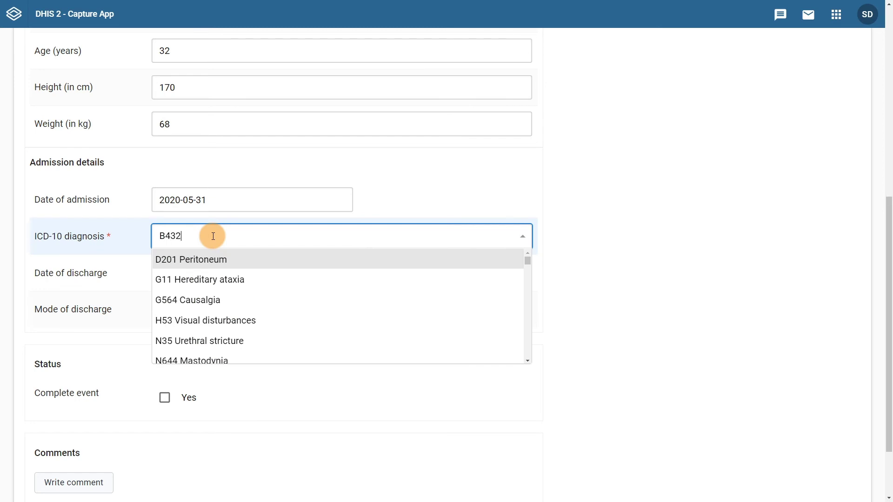
left_click(204, 264)
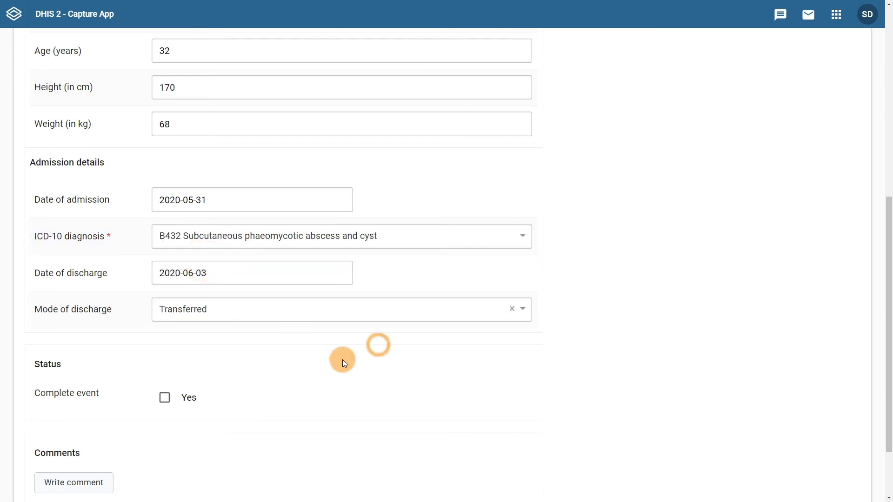
- Mark the event complete, then save and exit to the event list
left_click(173, 400)
scroll(286, 373, "down", 2)
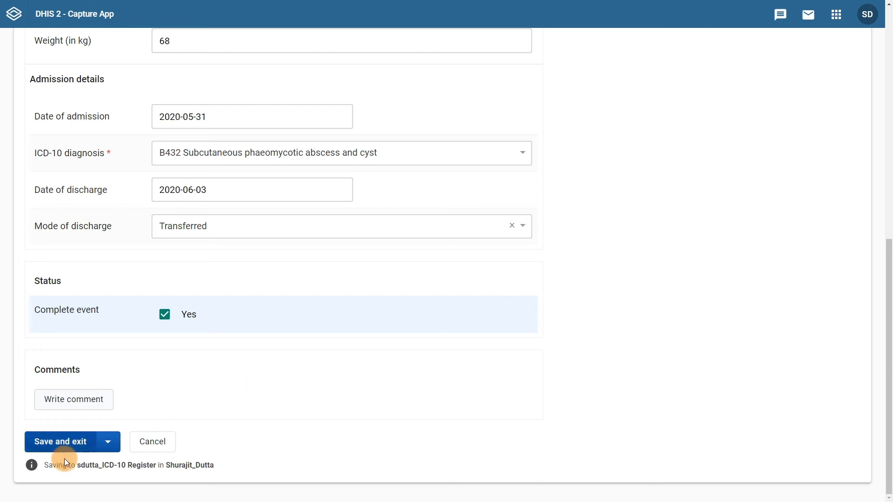
left_click(57, 442)
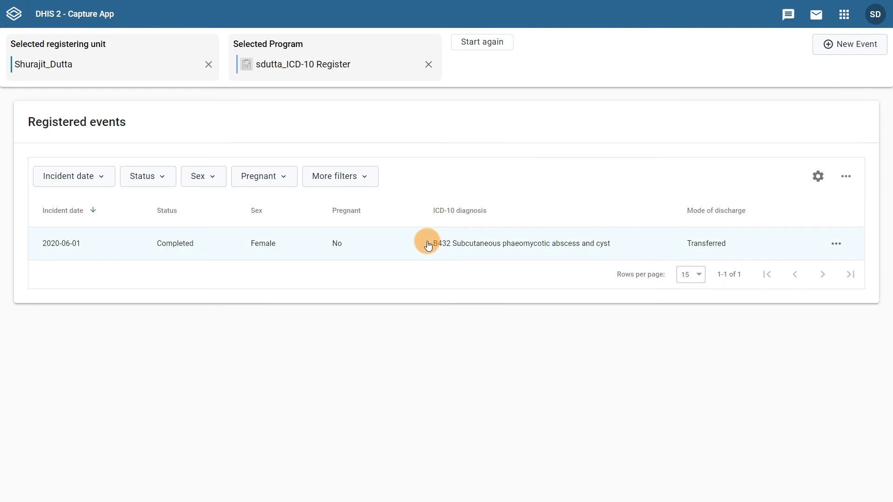